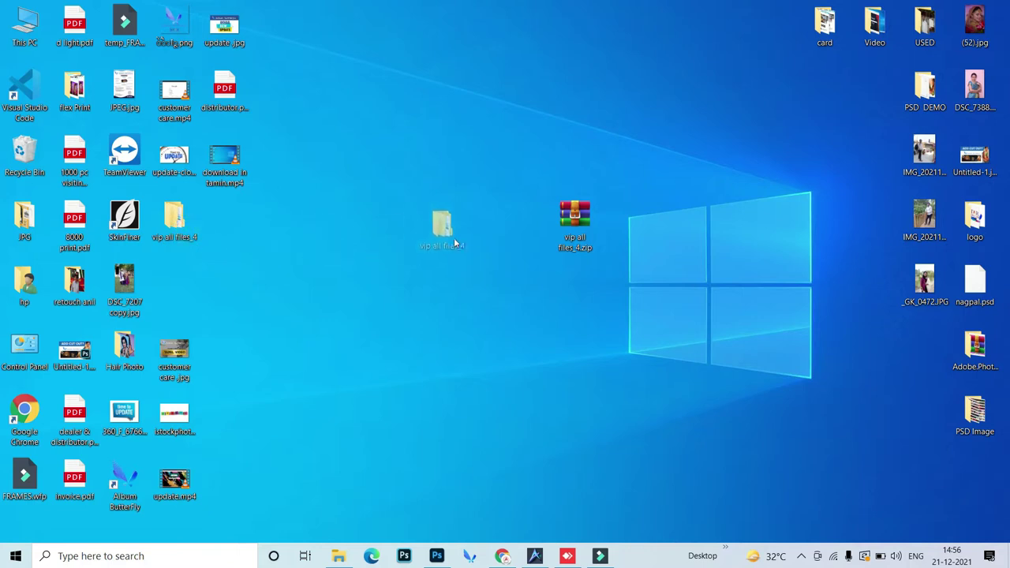
Open the vip all files folder inside the vip all files_4 folder on the desktop.
right_click(418, 224)
left_click(434, 182)
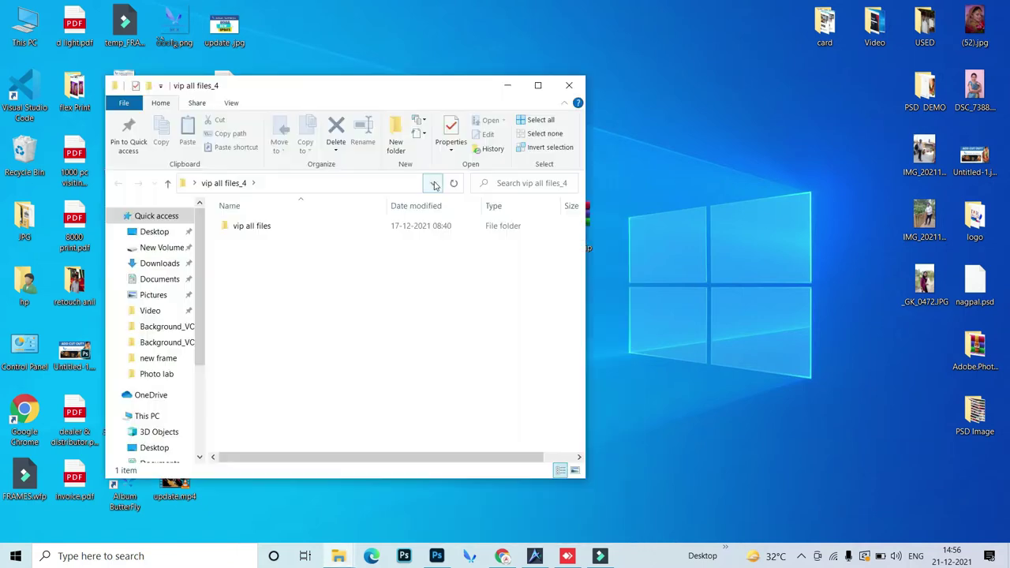
right_click(412, 226)
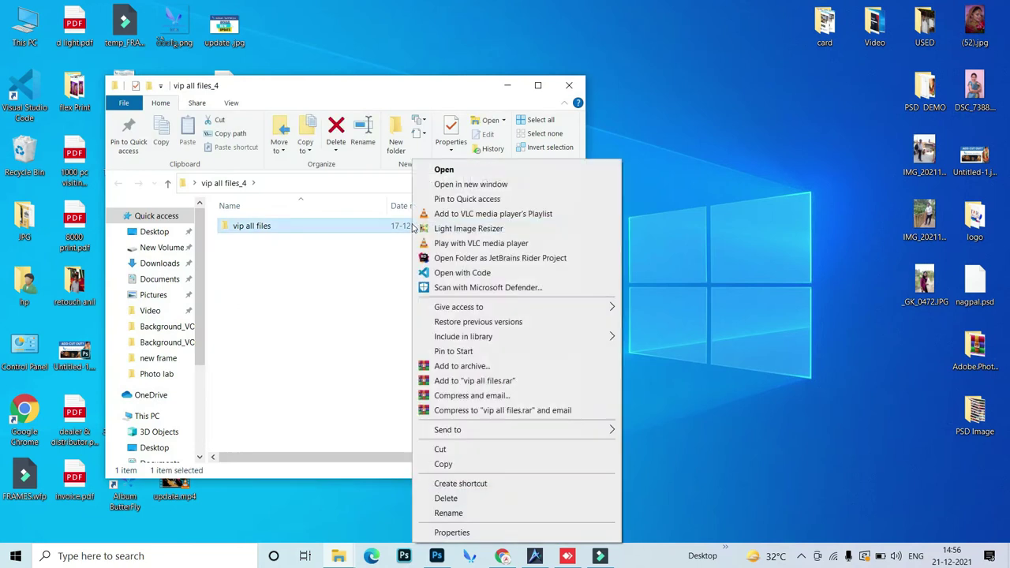
left_click(438, 170)
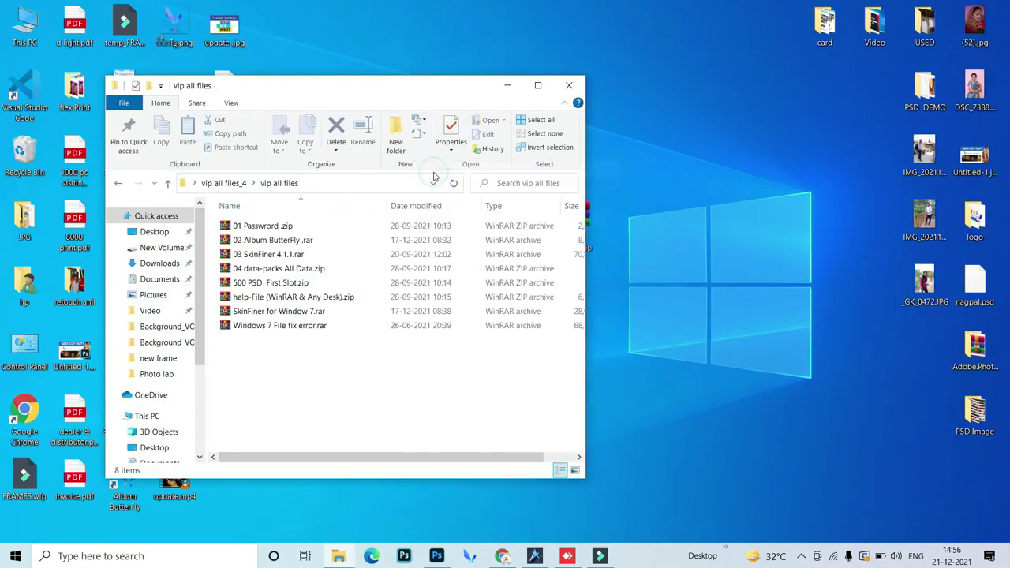
Extract 01 Password .zip into its own 01 Password folder.
right_click(383, 230)
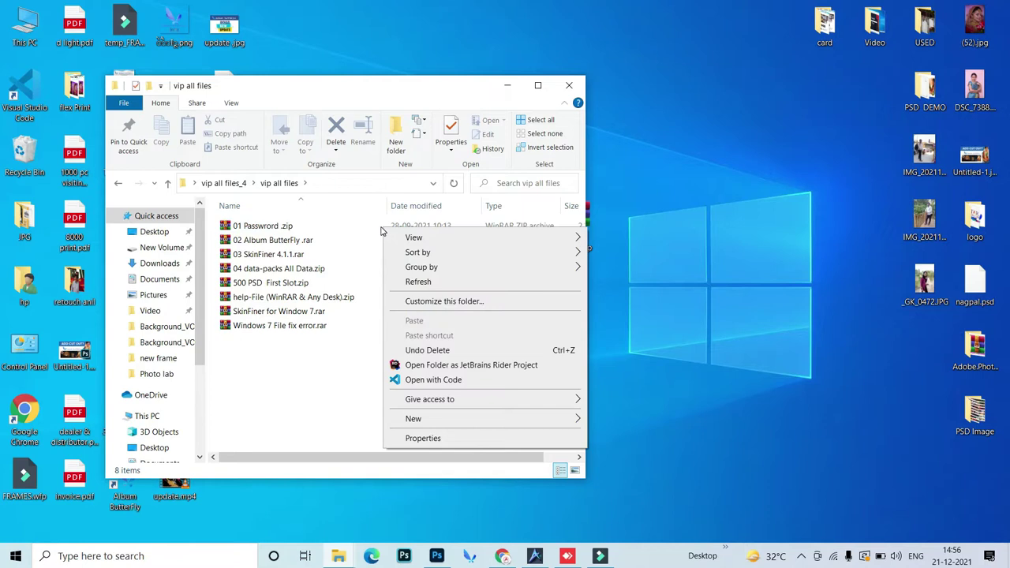
left_click(380, 228)
right_click(380, 228)
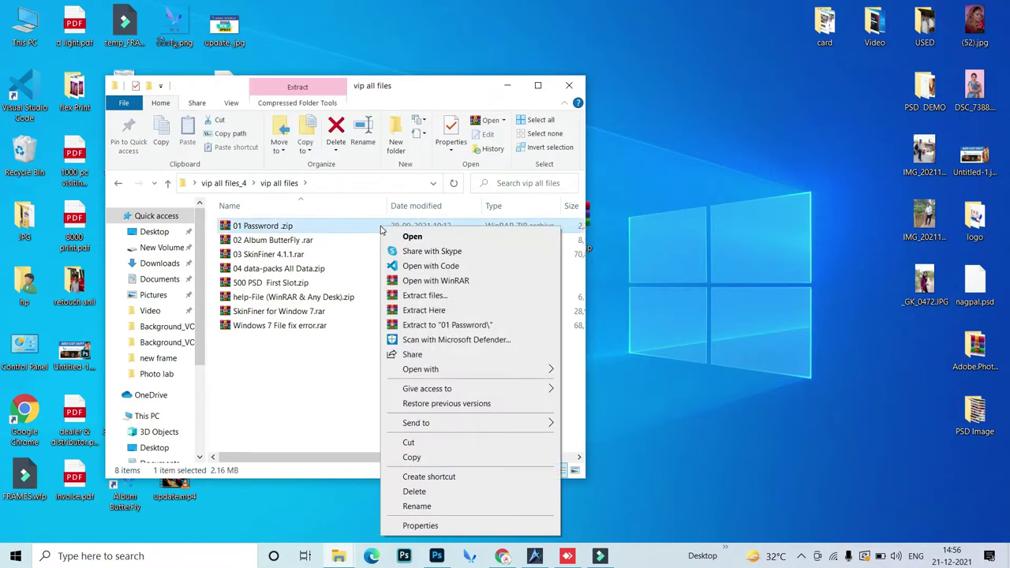
left_click(412, 326)
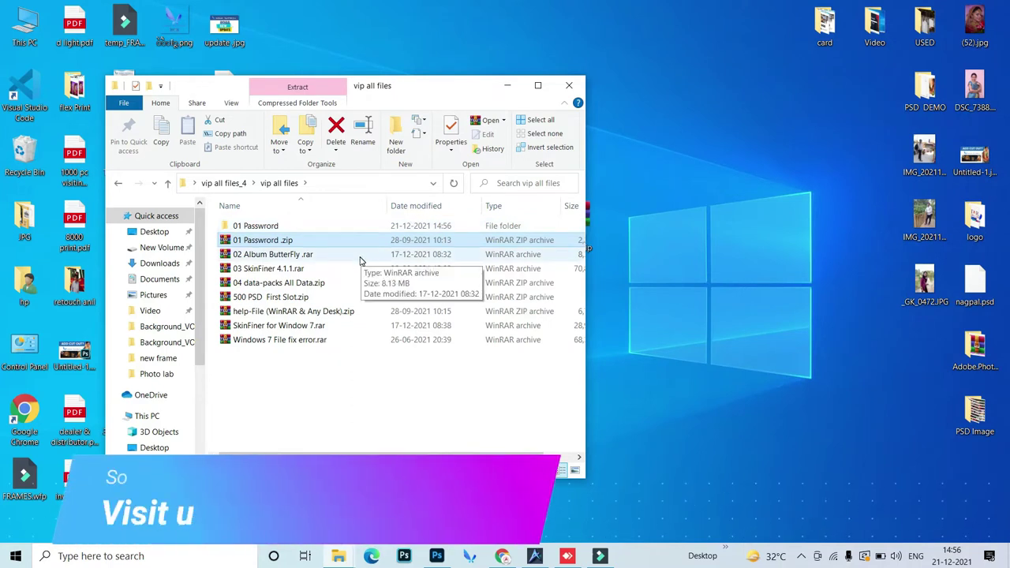
Start extracting 02 Album ButterFly .rar into a folder of its own.
right_click(360, 260)
left_click(354, 255)
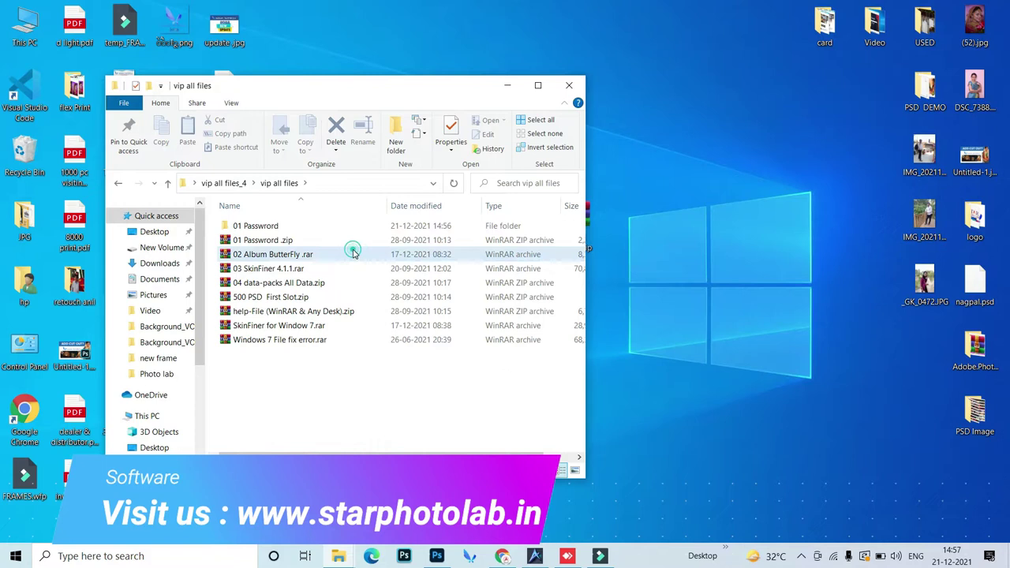
right_click(355, 254)
left_click(378, 330)
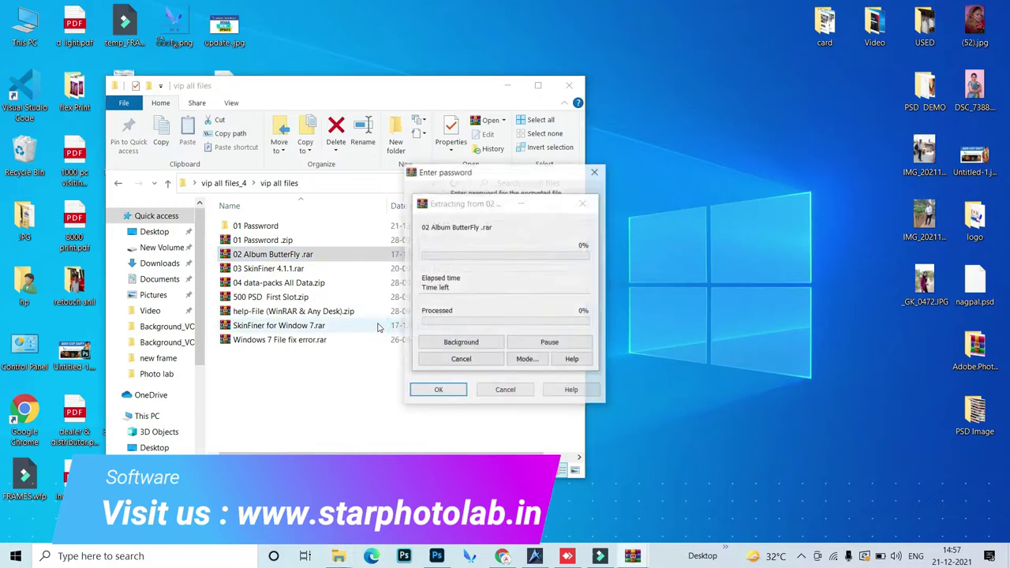
Copy the master key from Master key.txt in the 01 Password folder and close the text file.
double_click(339, 230)
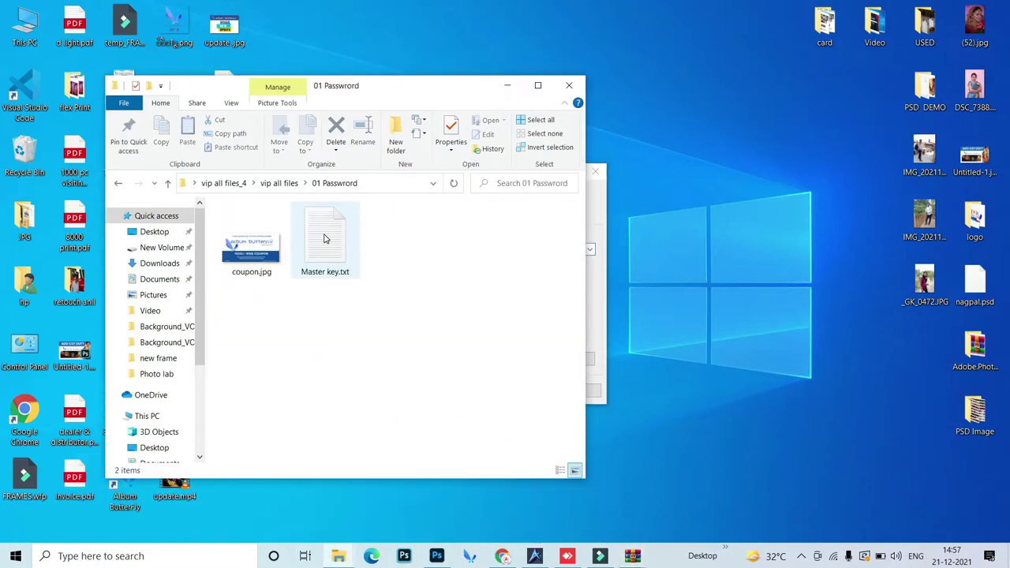
double_click(324, 237)
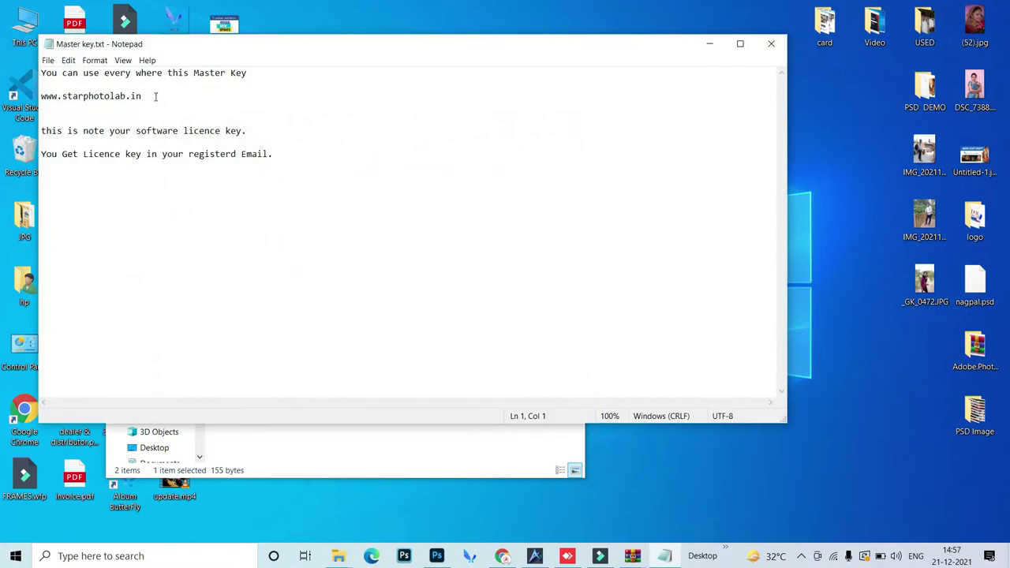
left_click_drag(142, 95, 41, 97)
right_click(48, 98)
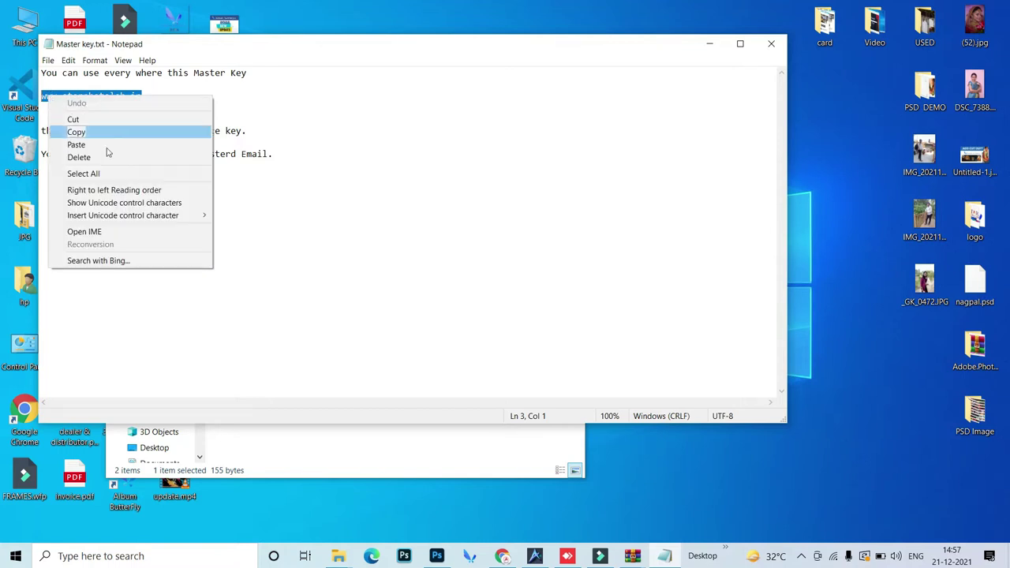
left_click(110, 131)
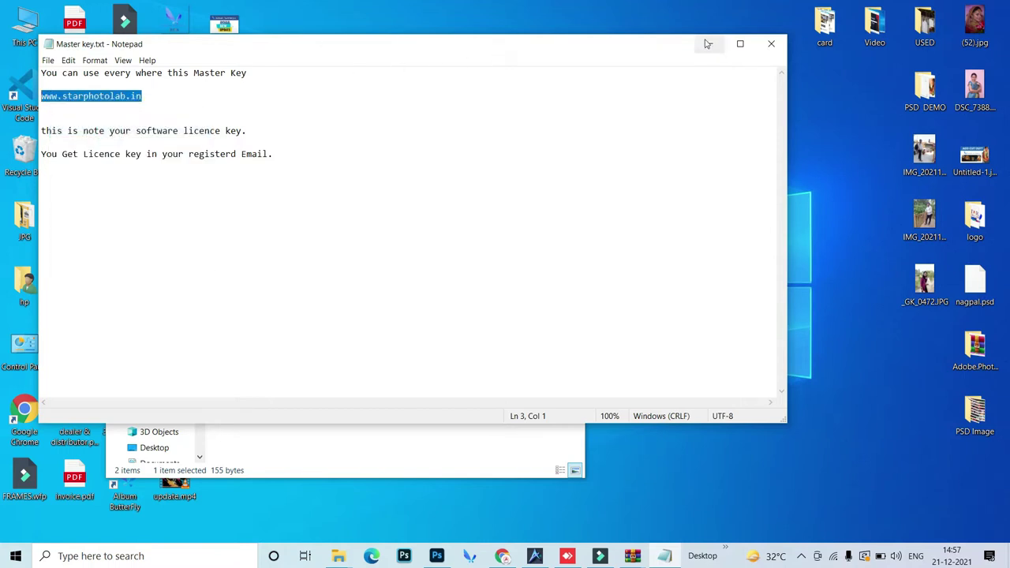
left_click(771, 44)
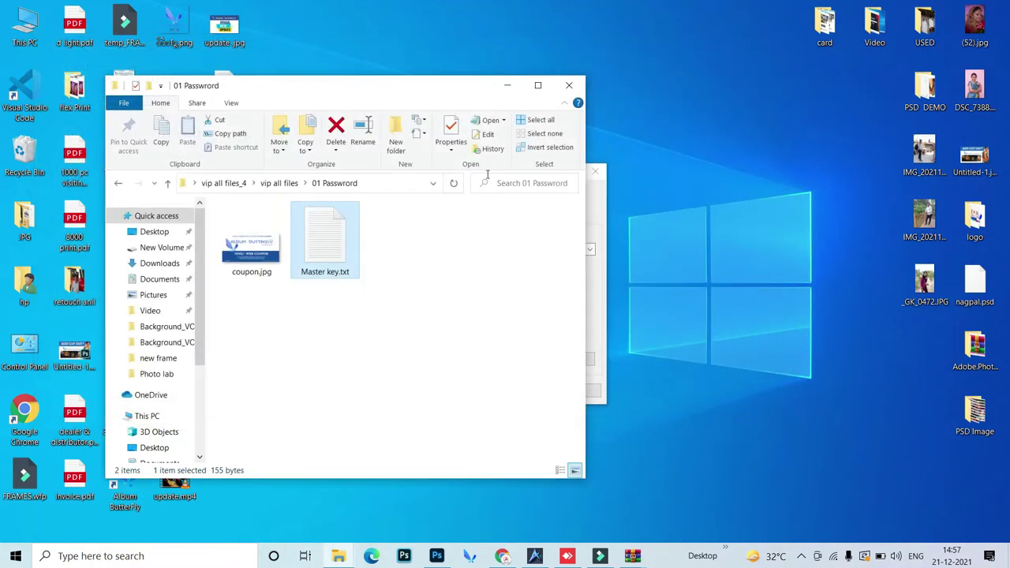
Paste the copied master key as the archive password and complete the extraction of 02 Album ButterFly .rar.
left_click(507, 85)
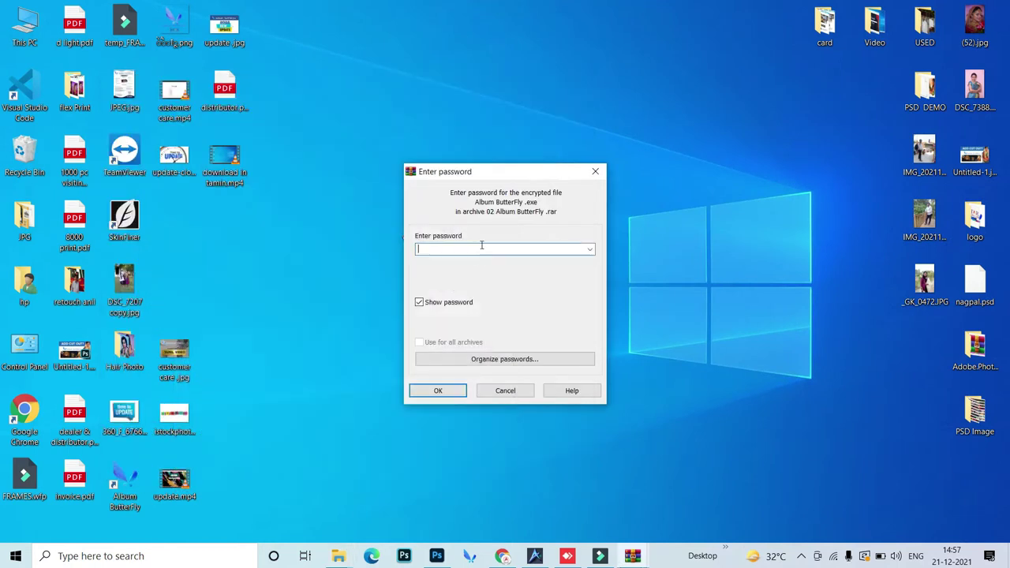
right_click(489, 249)
left_click(514, 297)
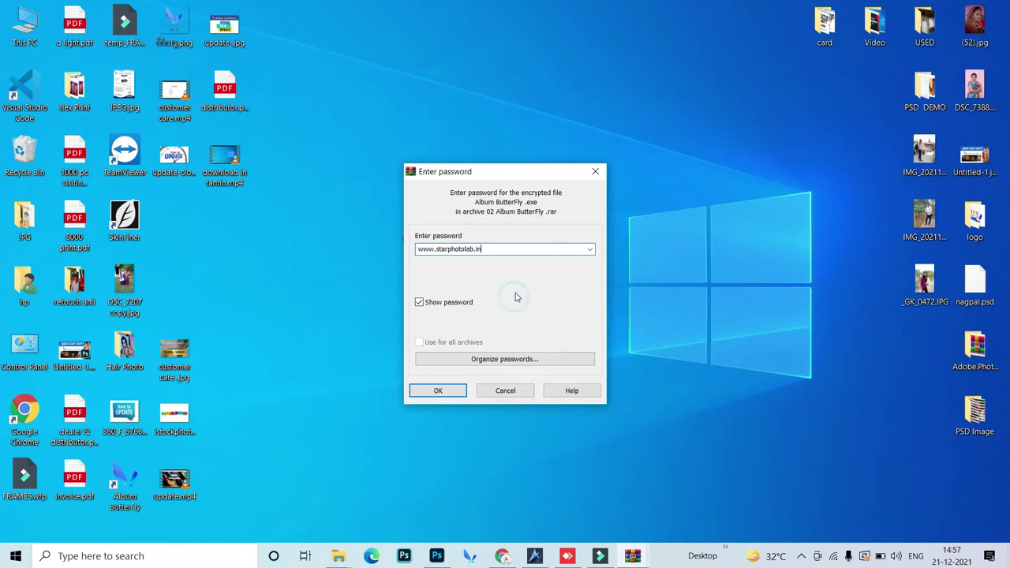
left_click(451, 390)
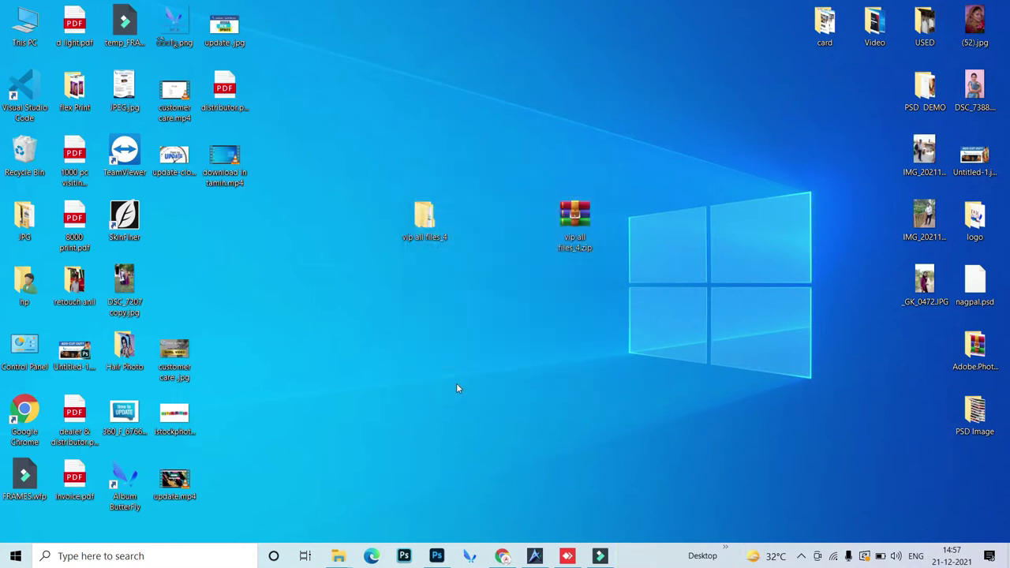
Reopen the vip all files folder from the desktop and extract 03 SkinFiner 4.1.1.rar into its own folder.
double_click(443, 224)
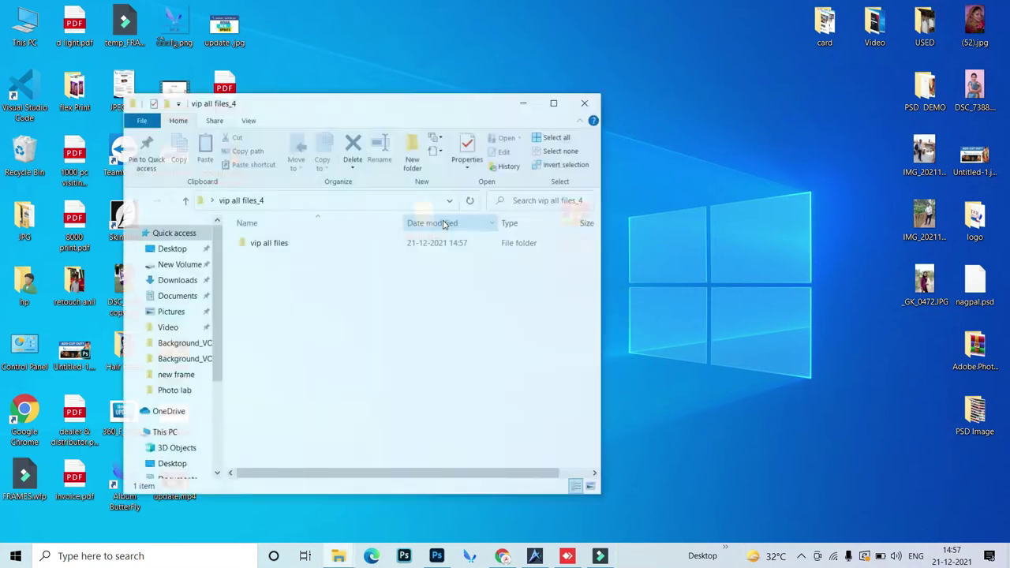
double_click(373, 244)
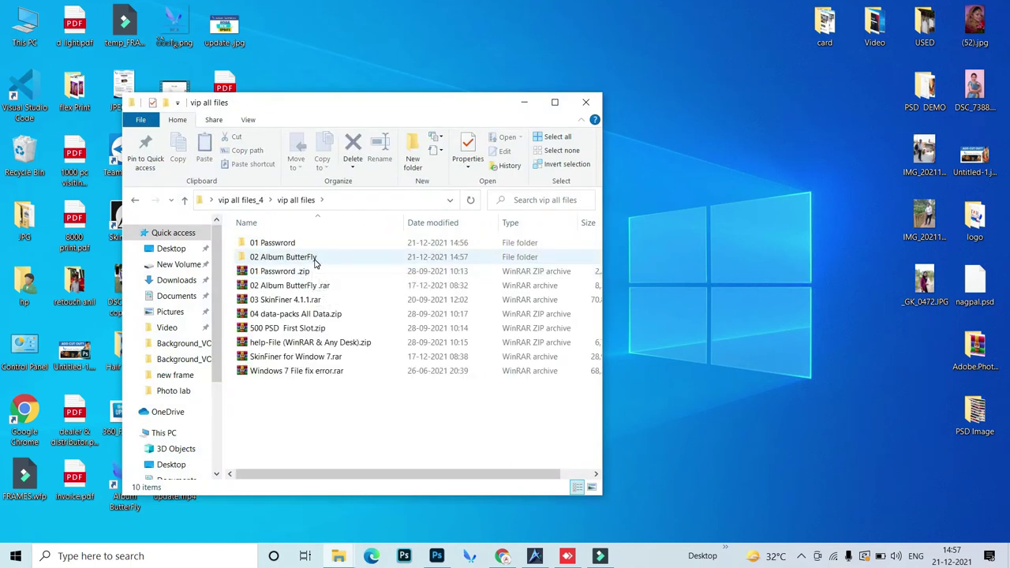
left_click(306, 300)
right_click(306, 299)
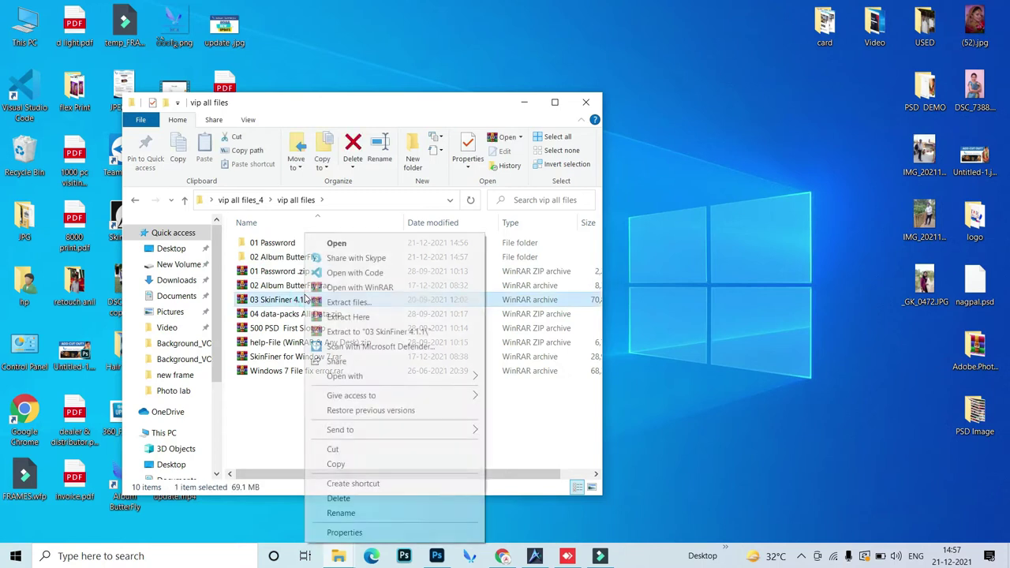
left_click(352, 331)
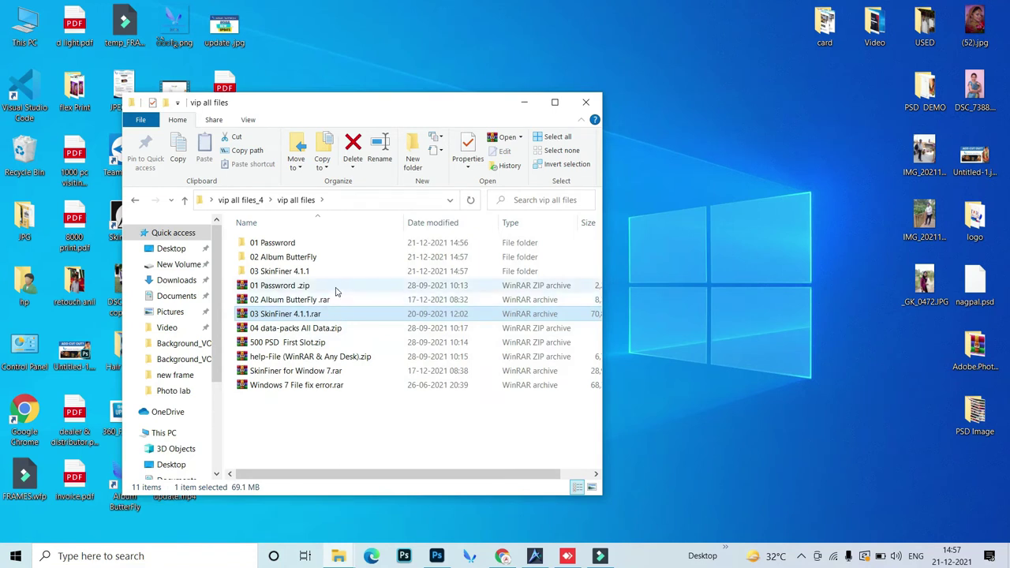
Extract 04 data-packs All Data.zip and 500 PSD First Slot.zip, each into its own folder.
right_click(327, 331)
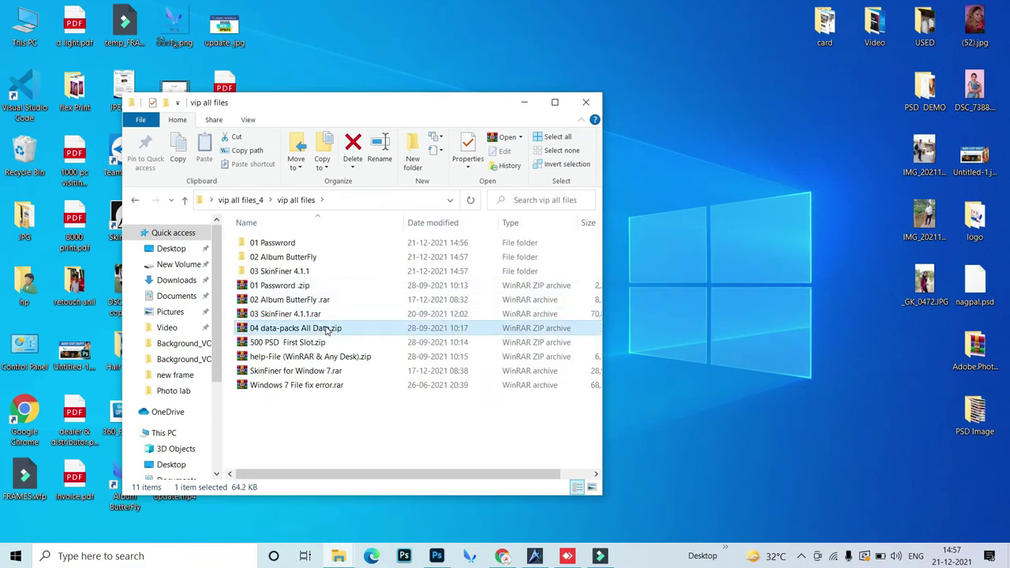
left_click(381, 115)
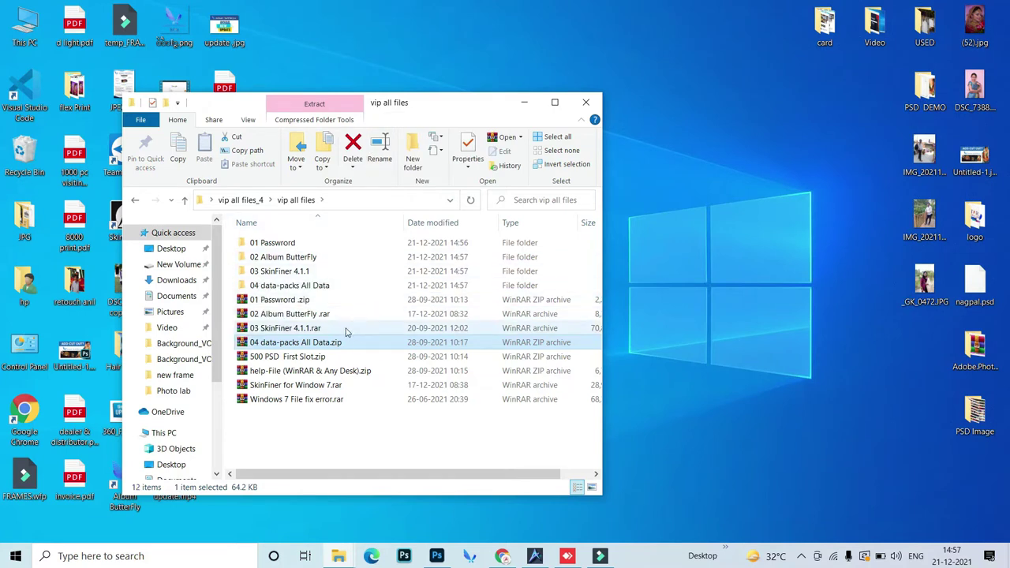
right_click(335, 356)
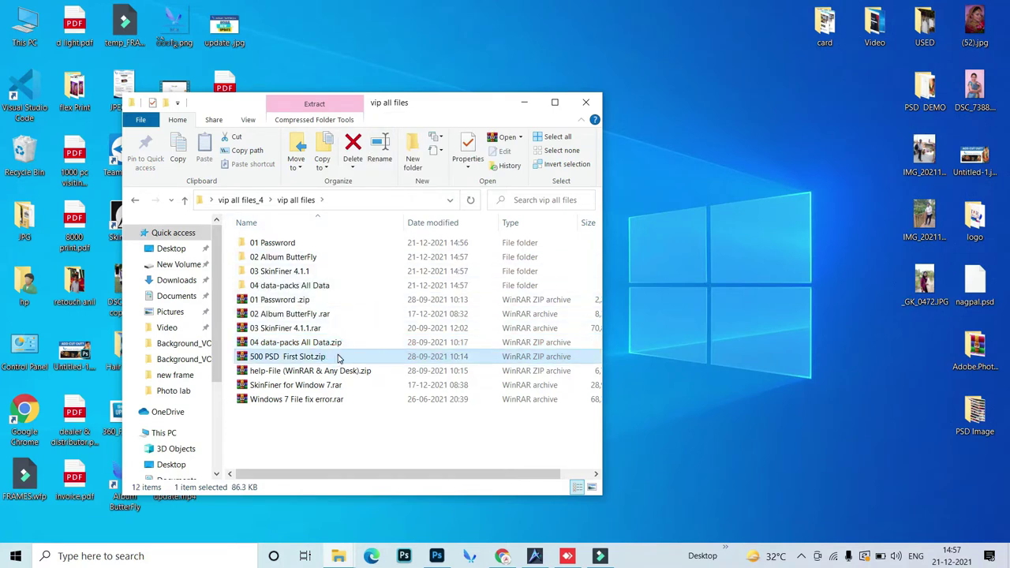
left_click(416, 143)
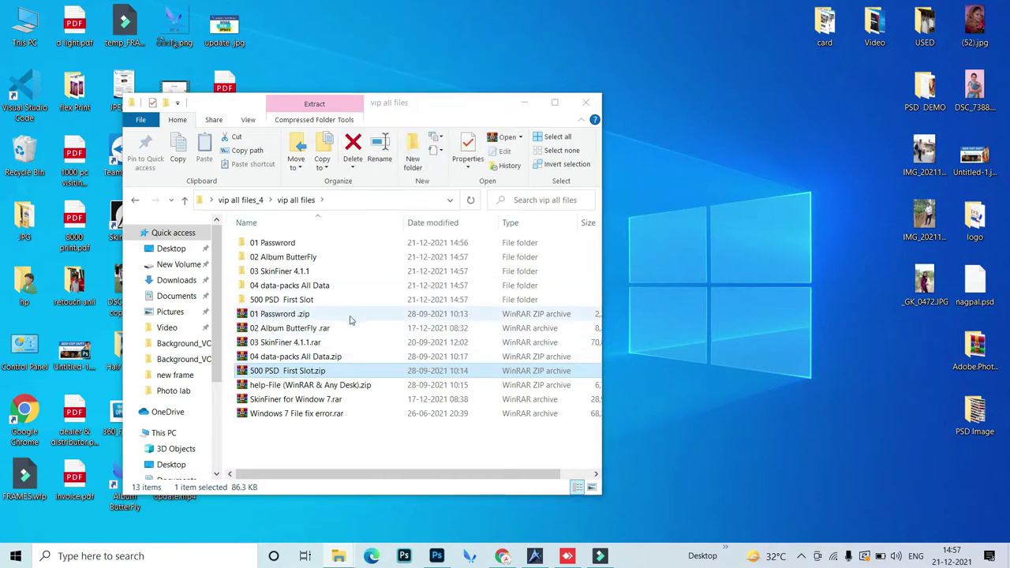
Extract help-File (WinRAR & Any Desk).zip and SkinFiner for Window 7.rar, each into its own folder.
left_click(336, 386)
right_click(332, 385)
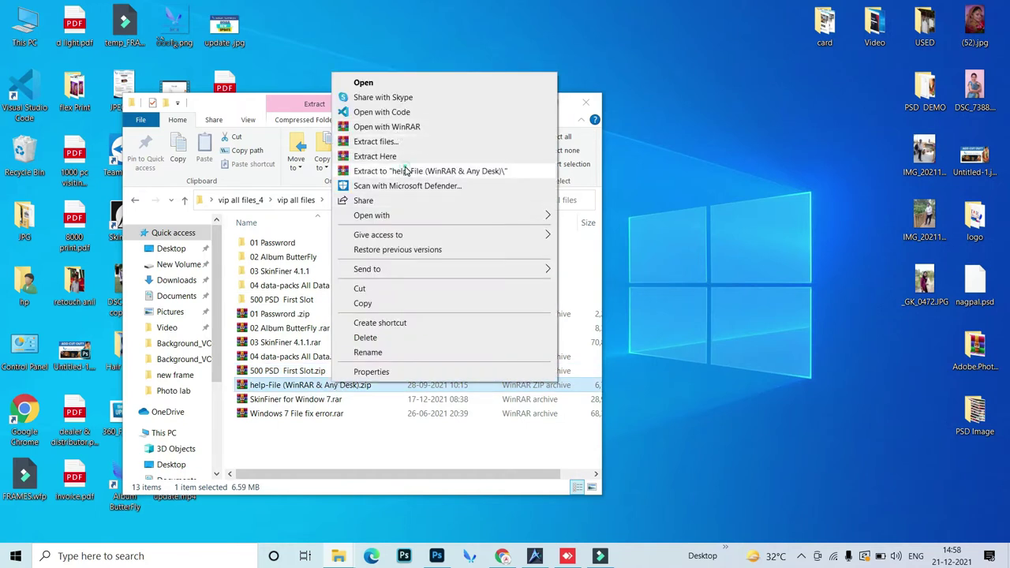
left_click(406, 171)
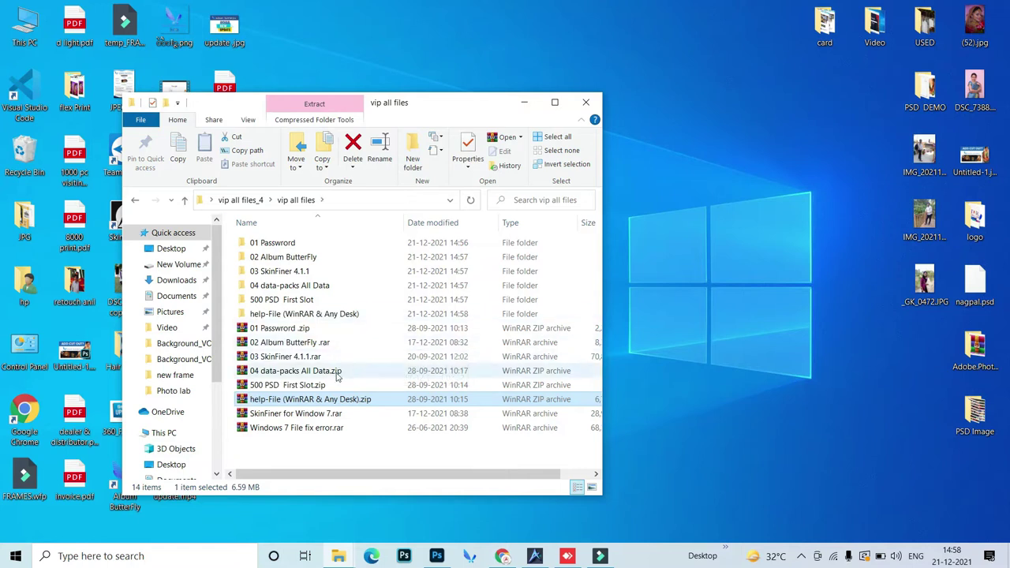
left_click(330, 417)
right_click(330, 417)
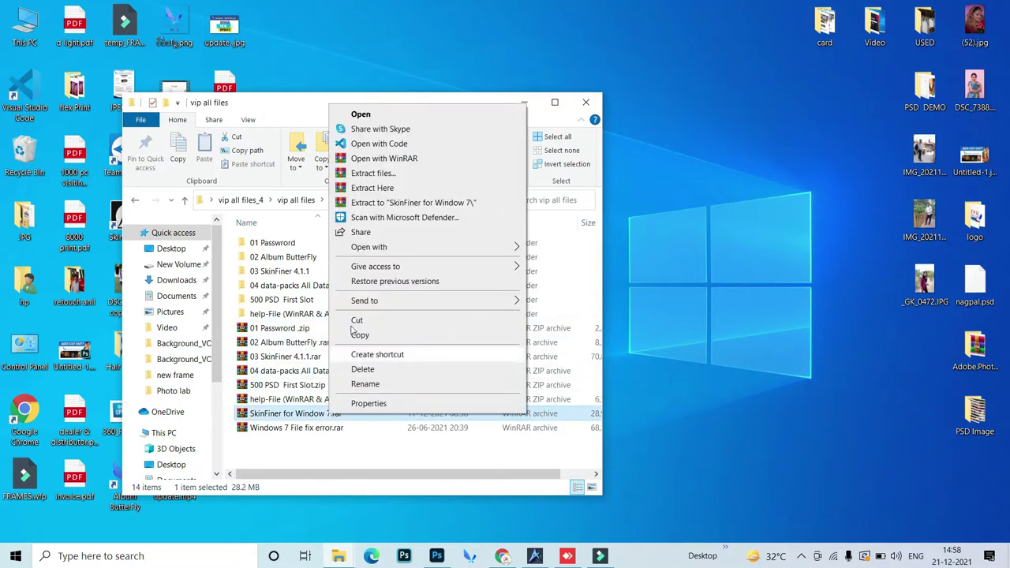
left_click(397, 203)
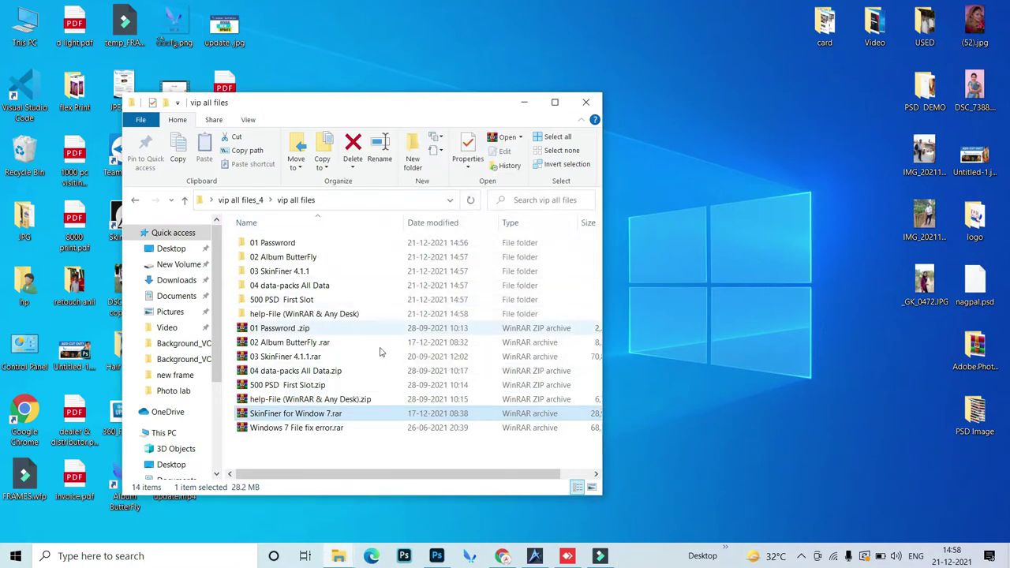
Extract Windows 7 File fix error.rar into its own folder.
left_click(350, 447)
right_click(350, 446)
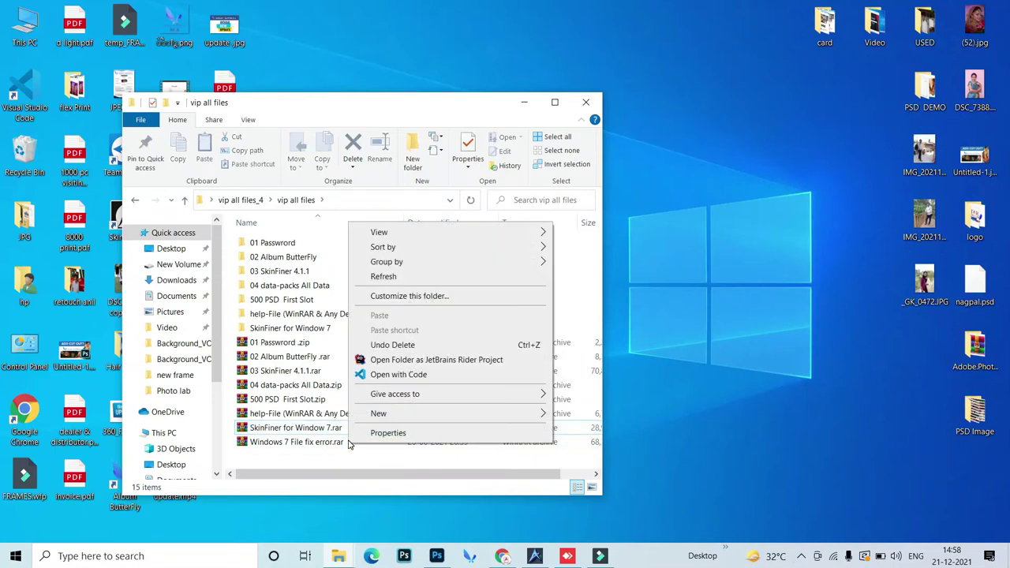
left_click(340, 442)
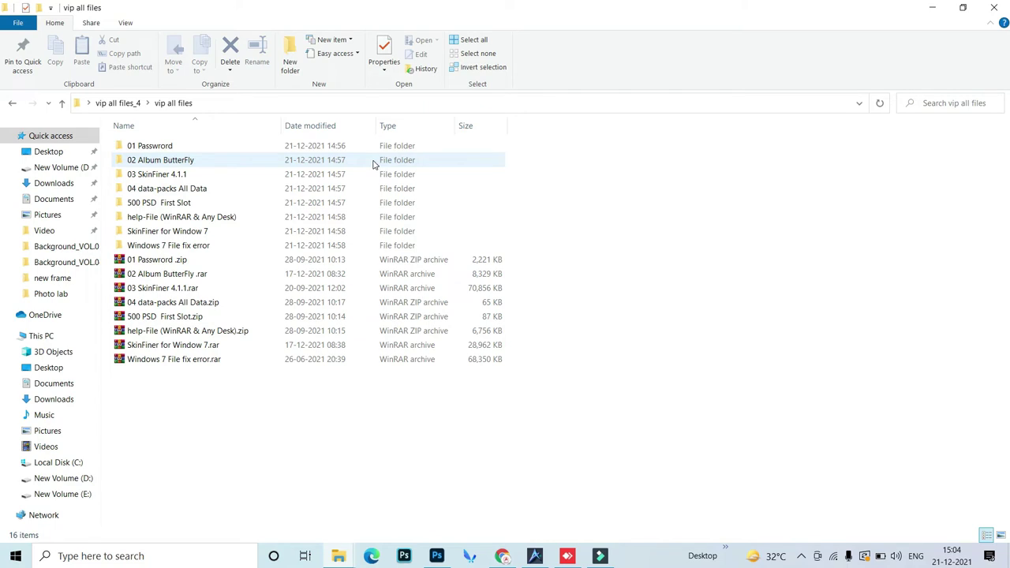
Launch Album ButterFly .exe from the 02 Album ButterFly folder, choose English as installation language, and continue to the license agreement.
double_click(374, 162)
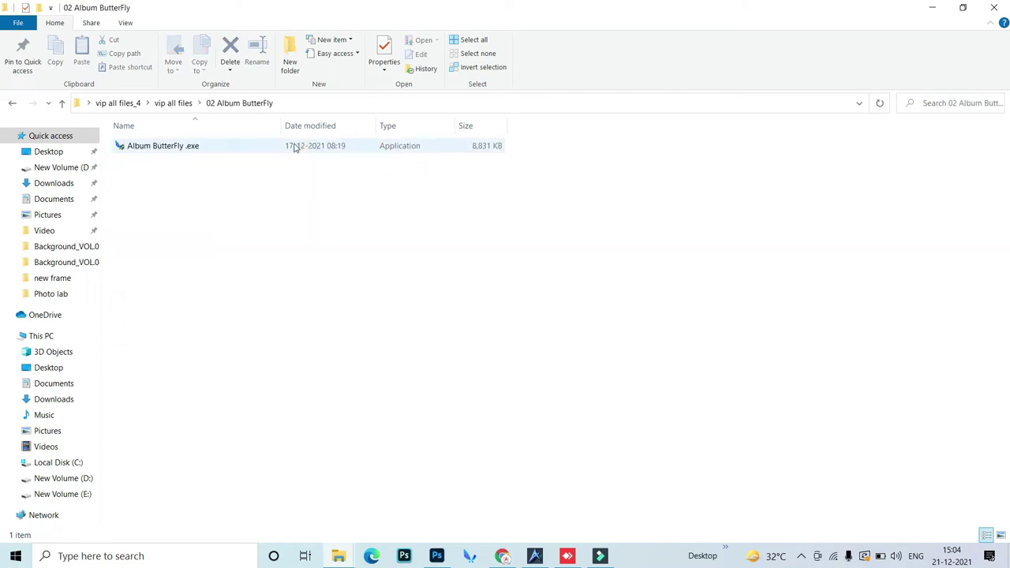
double_click(292, 146)
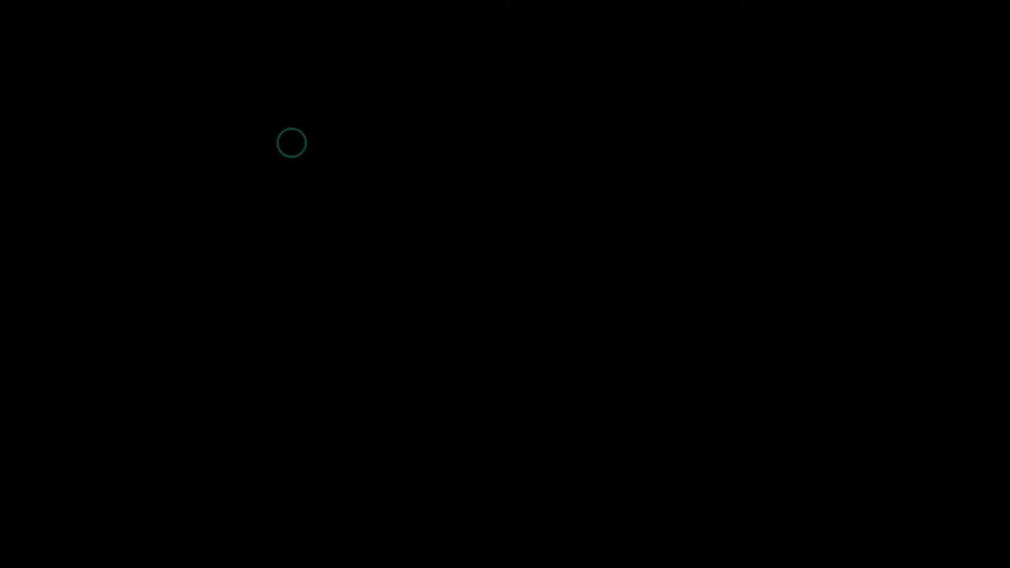
left_click(466, 374)
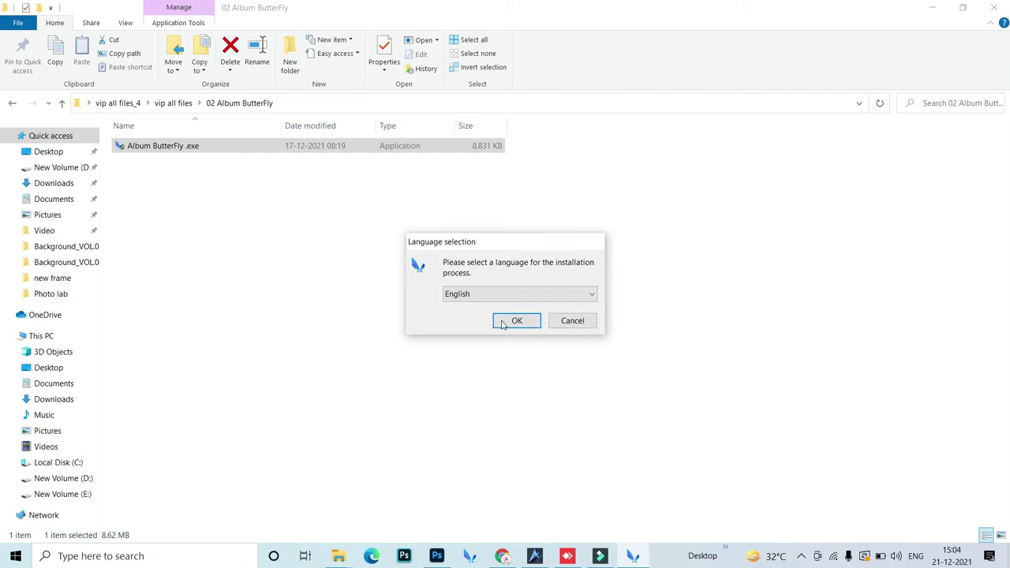
left_click(505, 324)
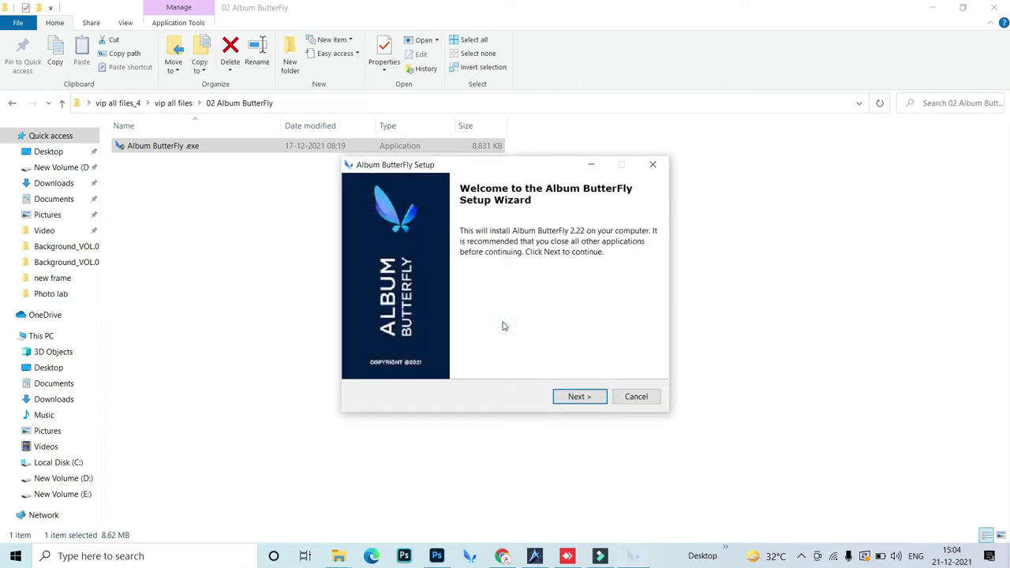
left_click(581, 400)
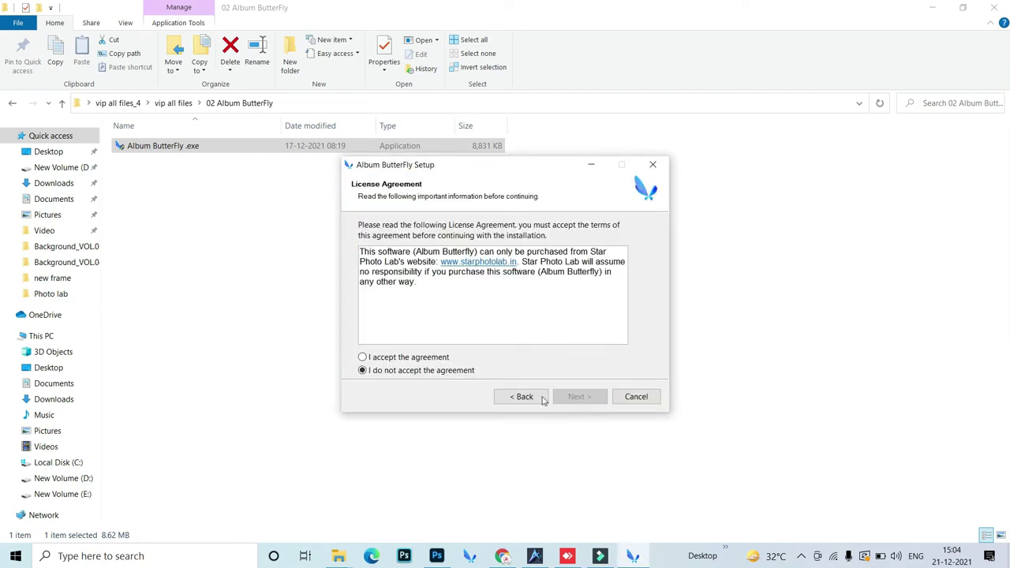
Accept the Album ButterFly license agreement and complete the installation with both the desktop icon and start menu folder options kept.
left_click(446, 360)
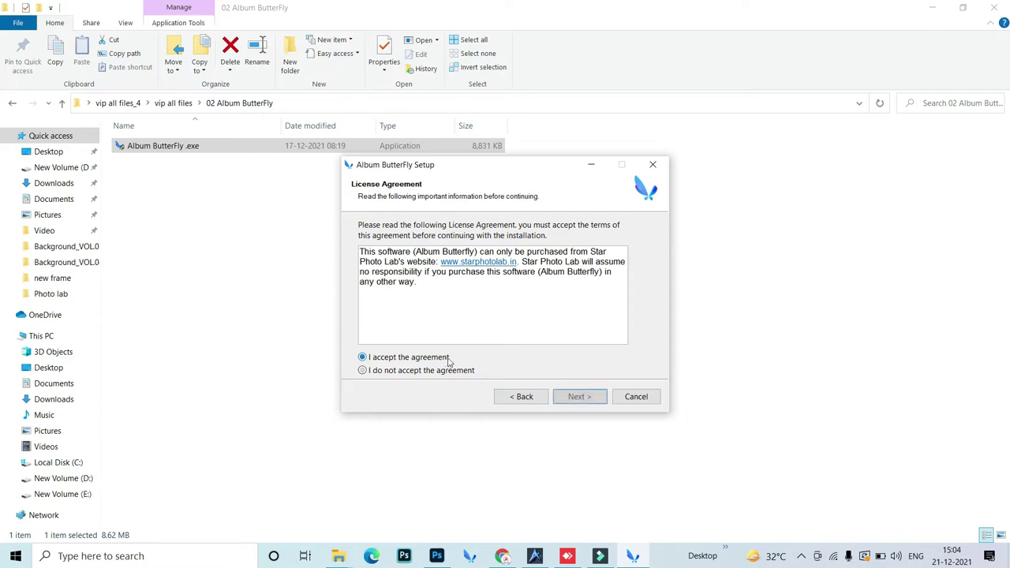
left_click(577, 397)
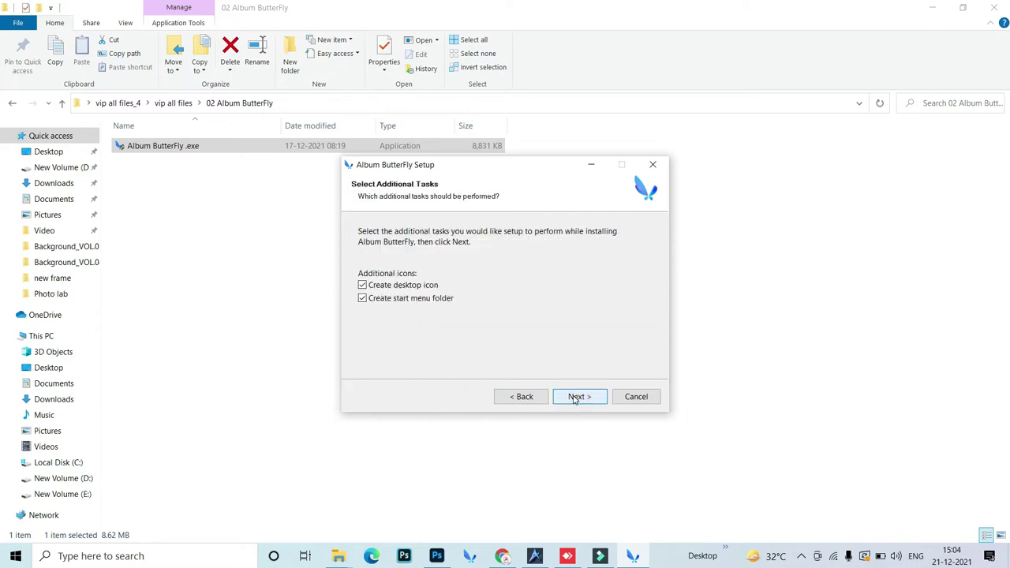
left_click(575, 399)
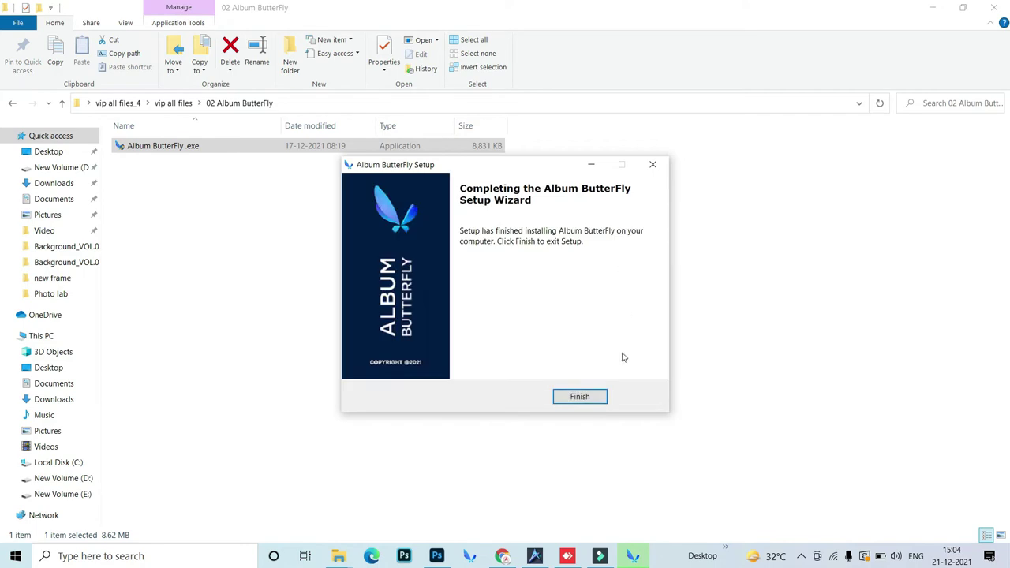
left_click(581, 397)
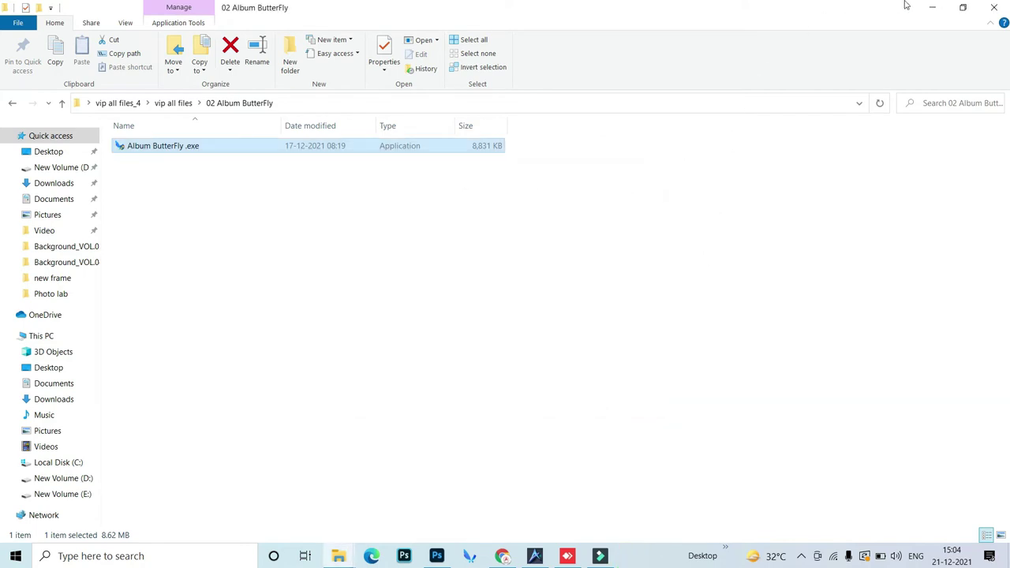
Move the Album ButterFly desktop shortcut beside vip all files_4.zip and launch the program from it, accepting its terms and conditions.
left_click(931, 9)
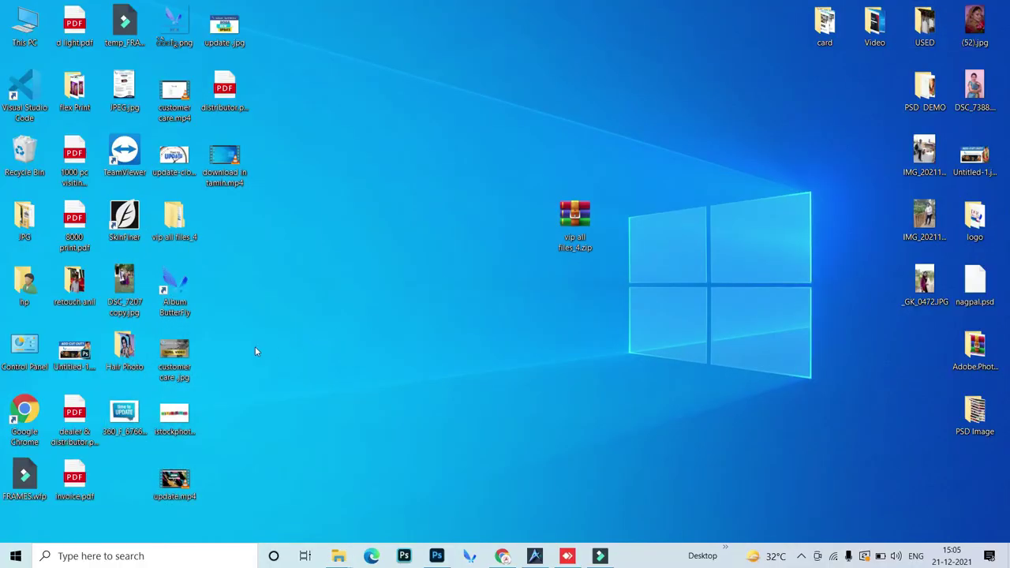
left_click_drag(189, 302, 481, 257)
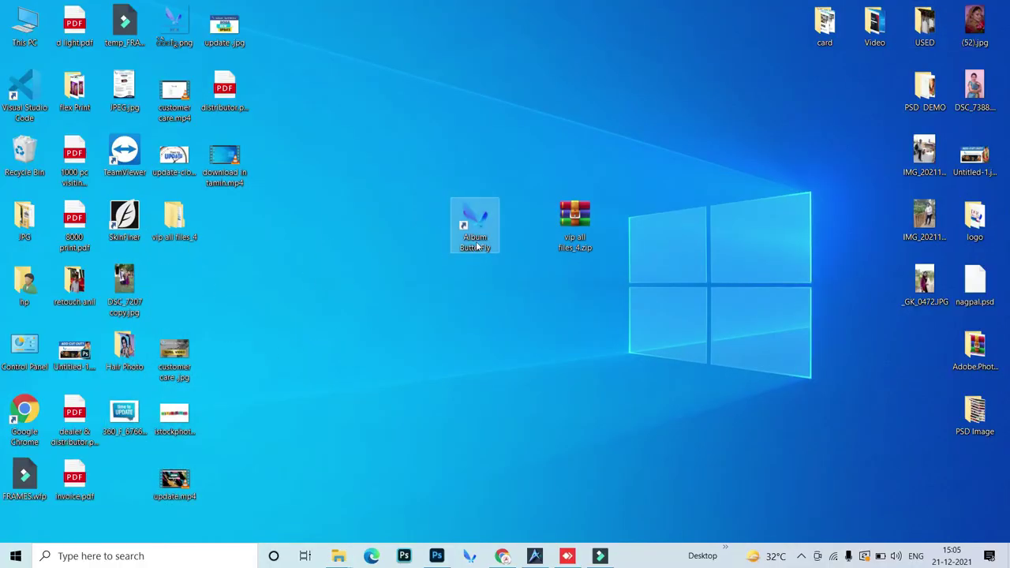
double_click(471, 227)
double_click(473, 216)
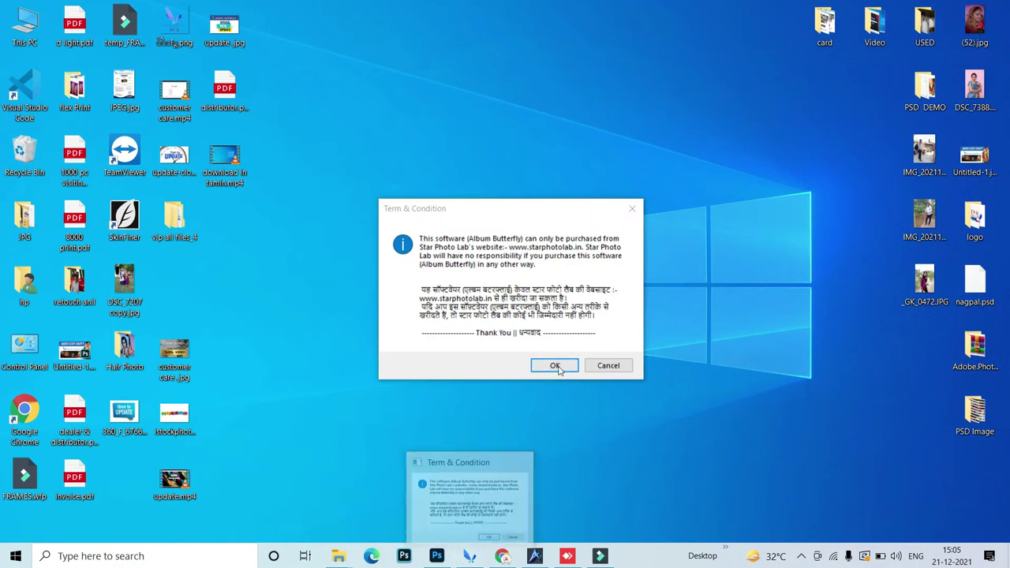
left_click(555, 367)
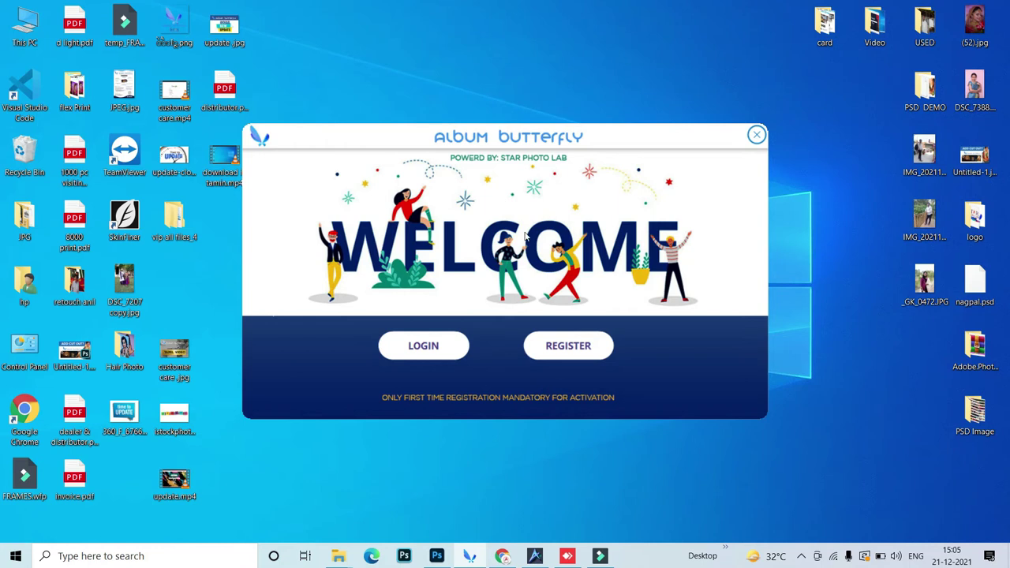
View the one-time registration form, leave it without submitting, and open the login area from the welcome screen.
left_click(591, 349)
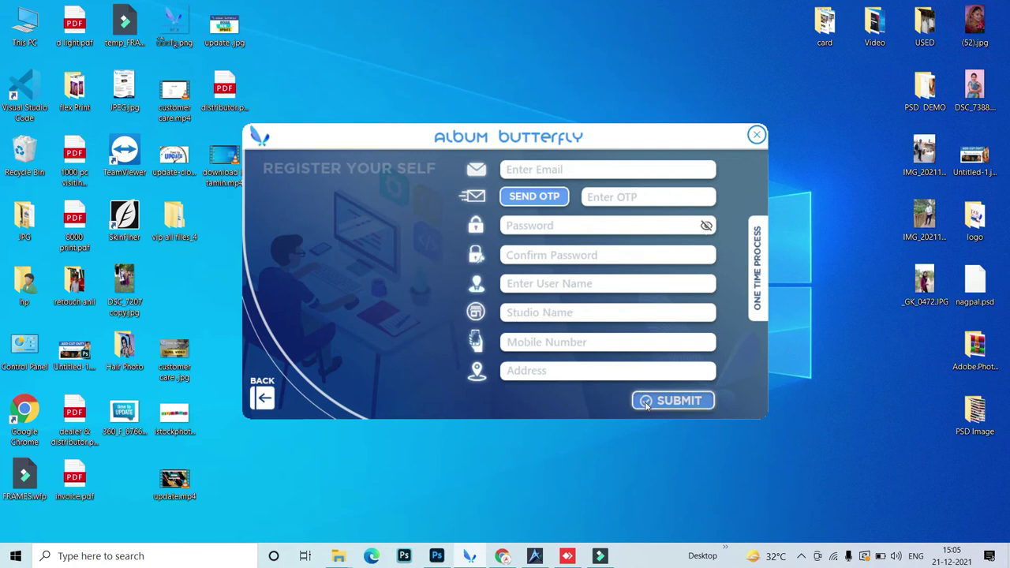
left_click(262, 397)
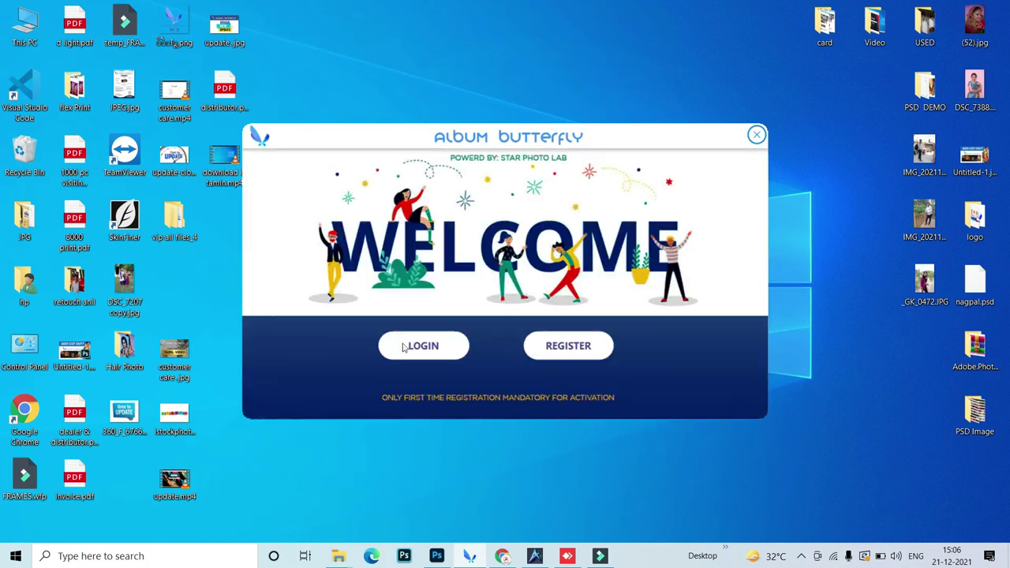
left_click(451, 360)
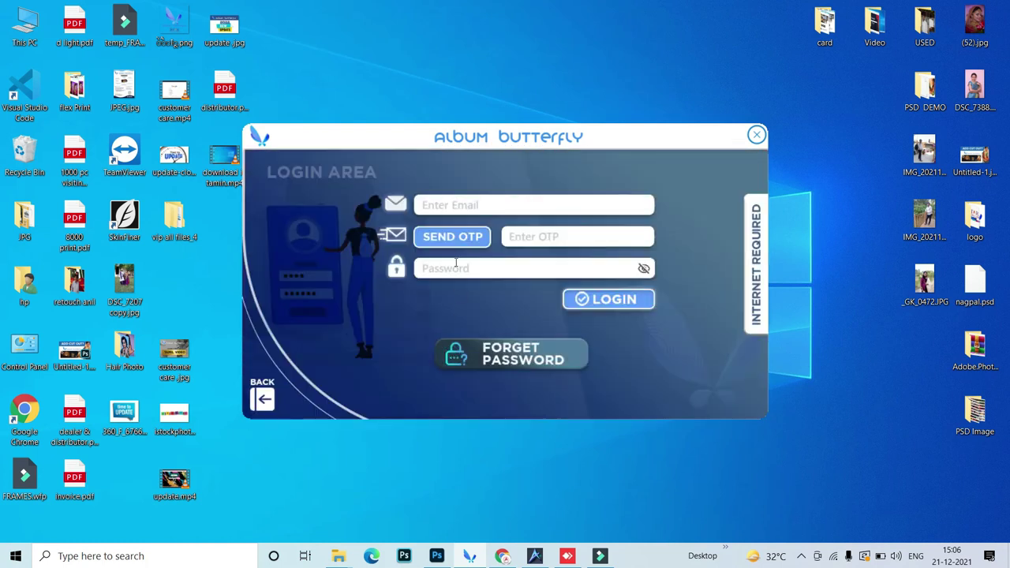